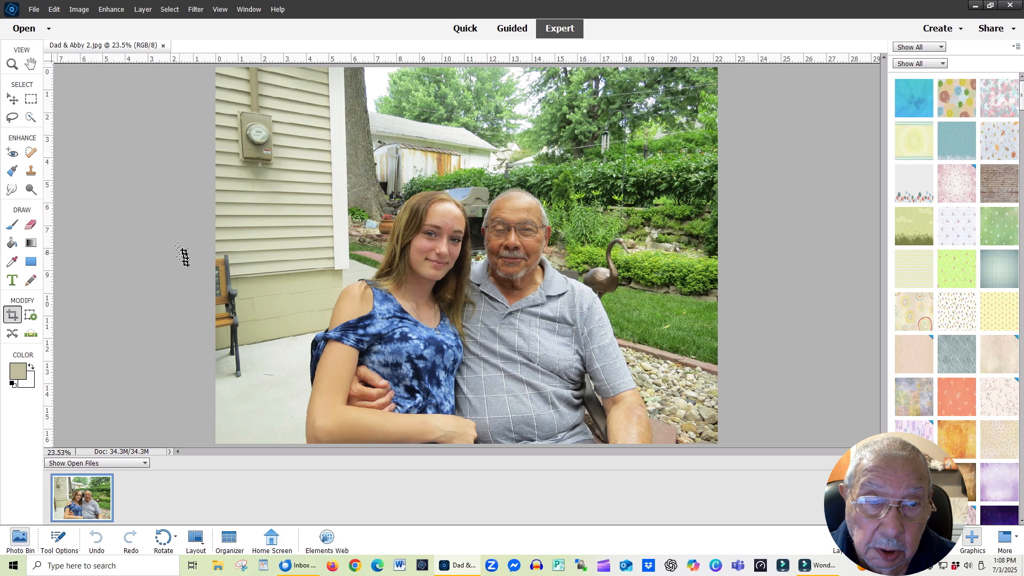
Step: Select both people with automatic subject selection, and add the missing bare shoulder using a larger Quick Selection brush
{"action": "left_click", "coordinate": [167, 11]}
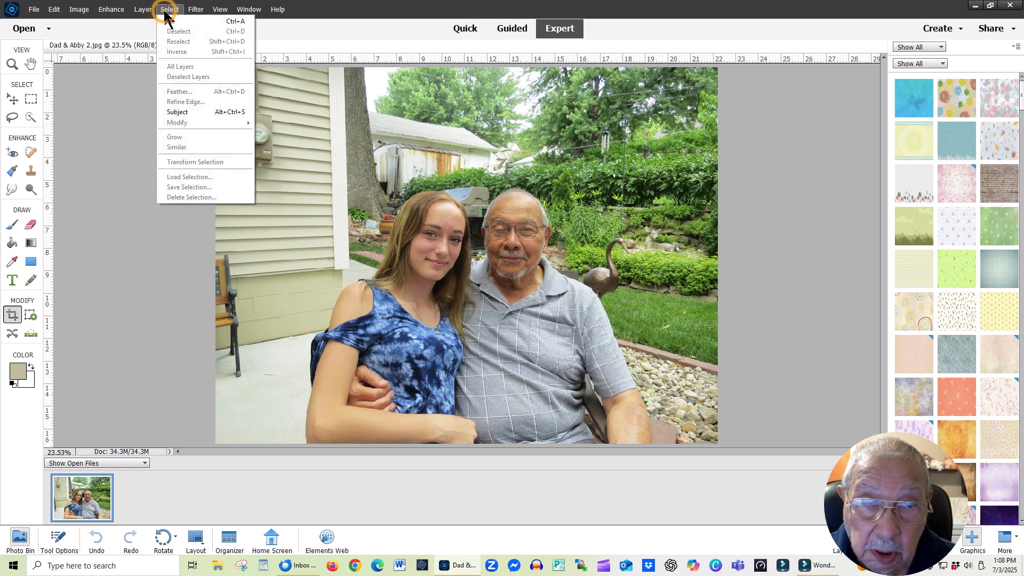
{"action": "left_click", "coordinate": [179, 113]}
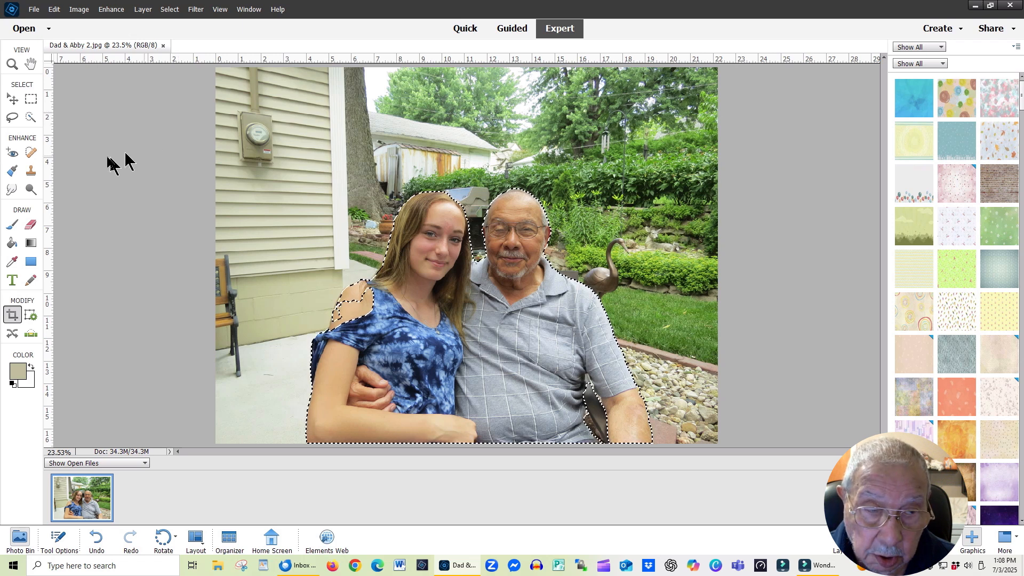
{"action": "left_click", "coordinate": [30, 120]}
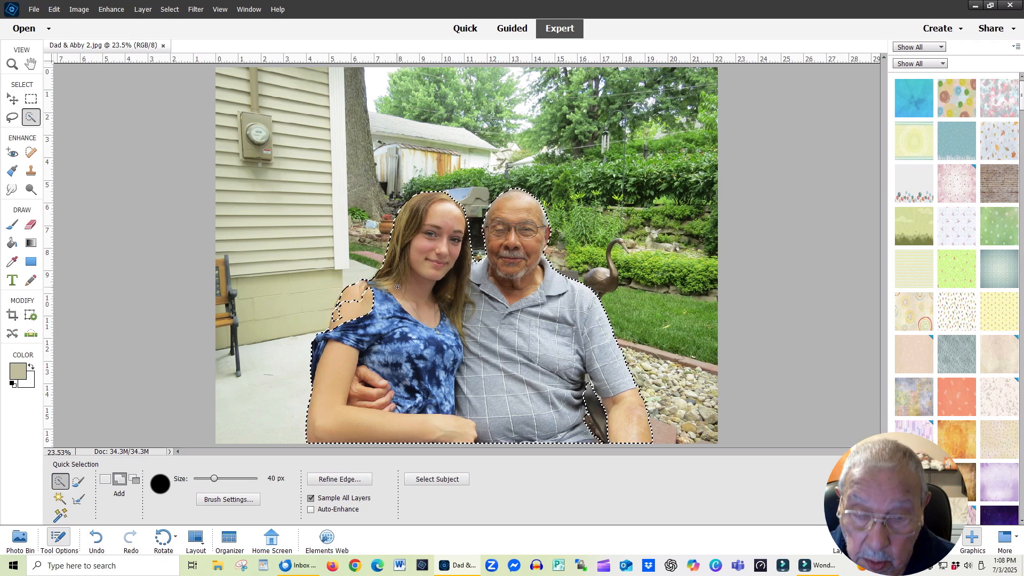
{"action": "key", "text": "bracketright"}
{"action": "key", "text": "bracketright"}
{"action": "key", "text": "bracketright"}
{"action": "key", "text": "bracketright"}
{"action": "key", "text": "bracketright"}
{"action": "key", "text": "bracketright"}
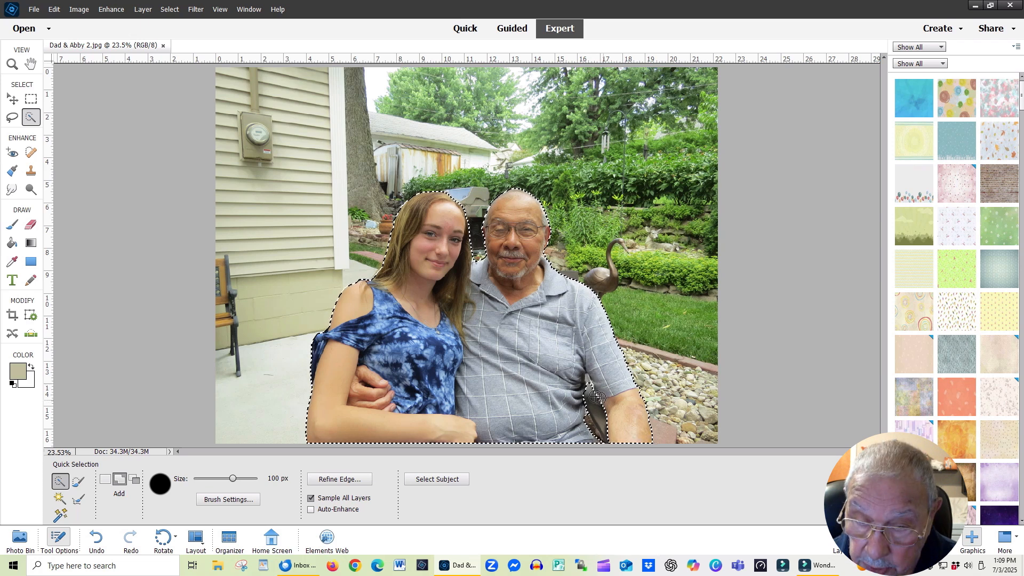
Step: Reduce the Quick Selection brush to 35 px and subtract the background gap beside the man's elbow from the selection
{"action": "key", "text": "bracketleft"}
{"action": "key", "text": "bracketleft"}
{"action": "key", "text": "bracketleft"}
{"action": "key", "text": "bracketleft"}
{"action": "key", "text": "bracketleft"}
{"action": "key", "text": "bracketleft"}
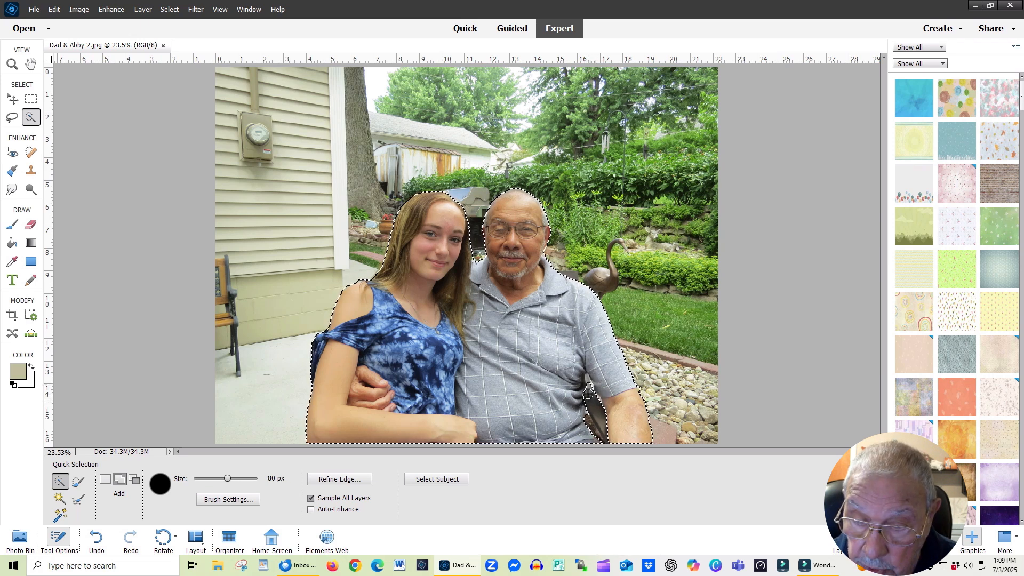
{"action": "key", "text": "bracketleft"}
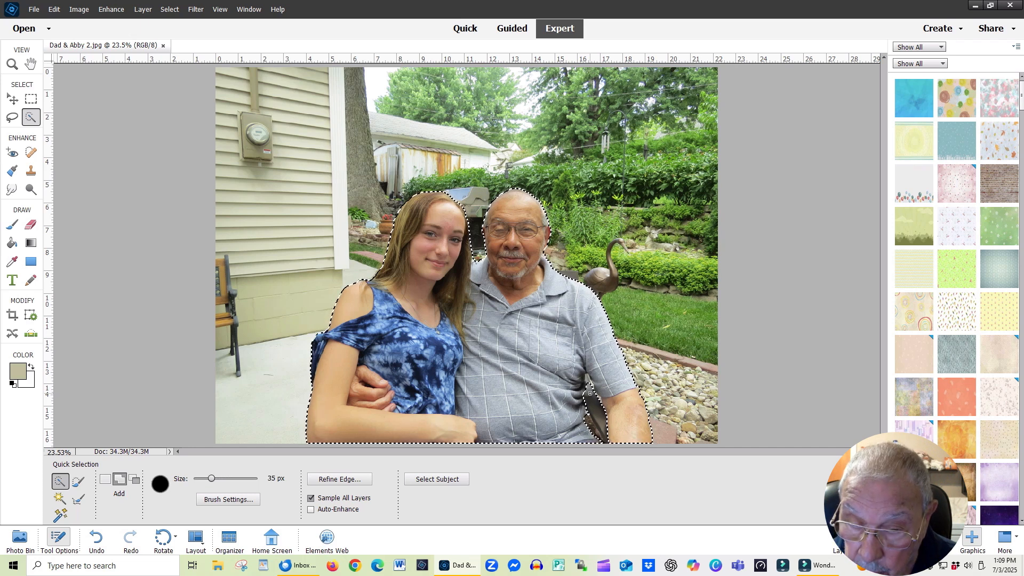
{"action": "key", "text": "alt"}
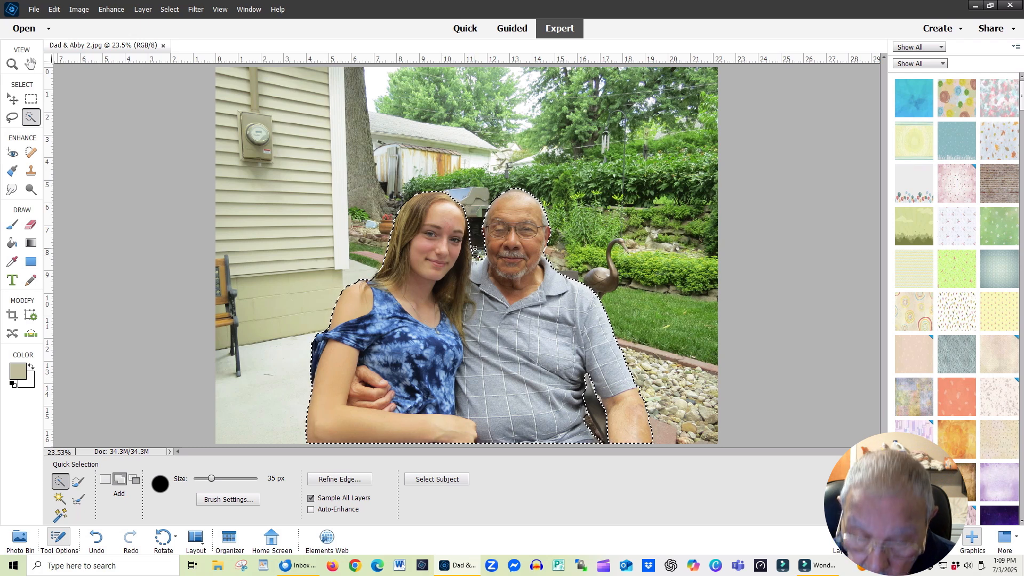
{"action": "key", "text": "alt"}
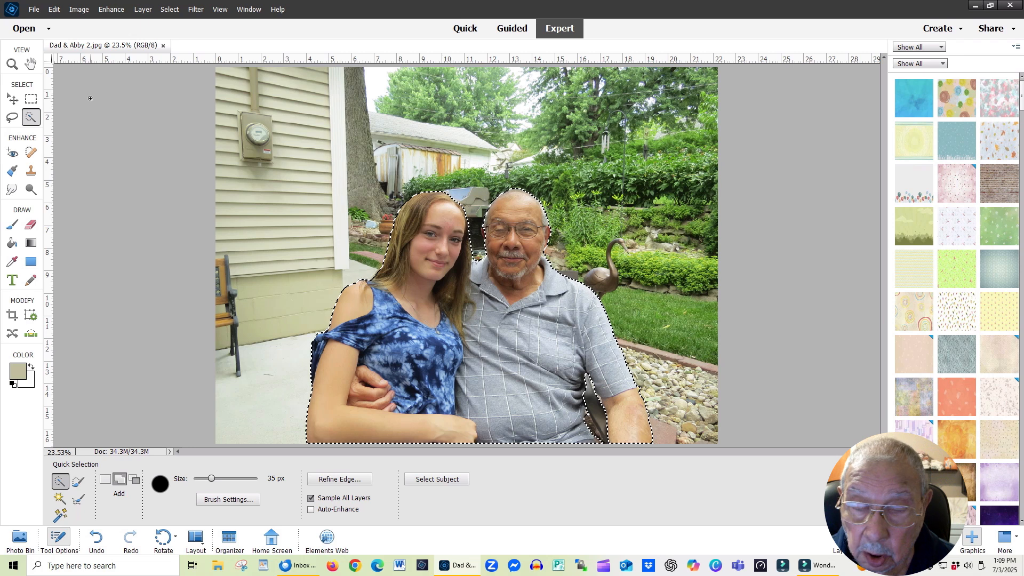
Step: Copy the selected people and create a new image from the clipboard
{"action": "left_click", "coordinate": [34, 10]}
{"action": "mouse_move", "coordinate": [51, 22]}
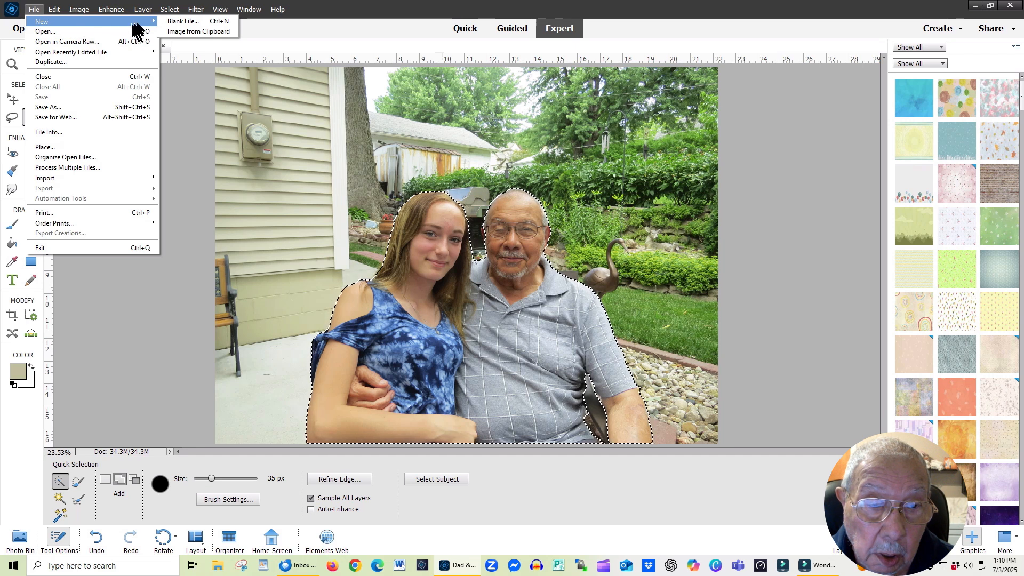
{"action": "left_click", "coordinate": [176, 31]}
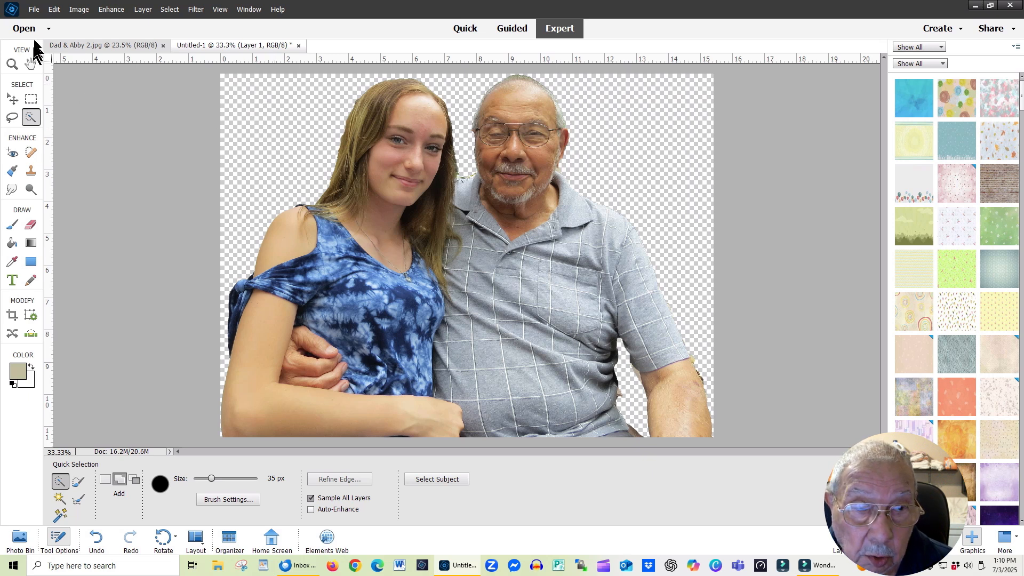
Step: Extend the canvas height to 14 inches, anchored at the bottom centre so the extra space is added above the people
{"action": "left_click", "coordinate": [78, 10]}
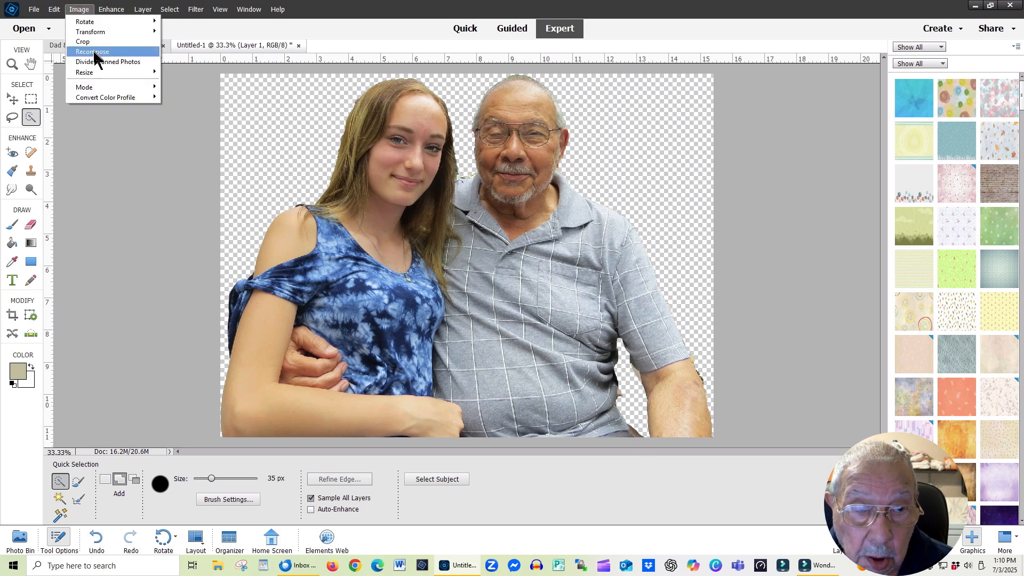
{"action": "mouse_move", "coordinate": [114, 78]}
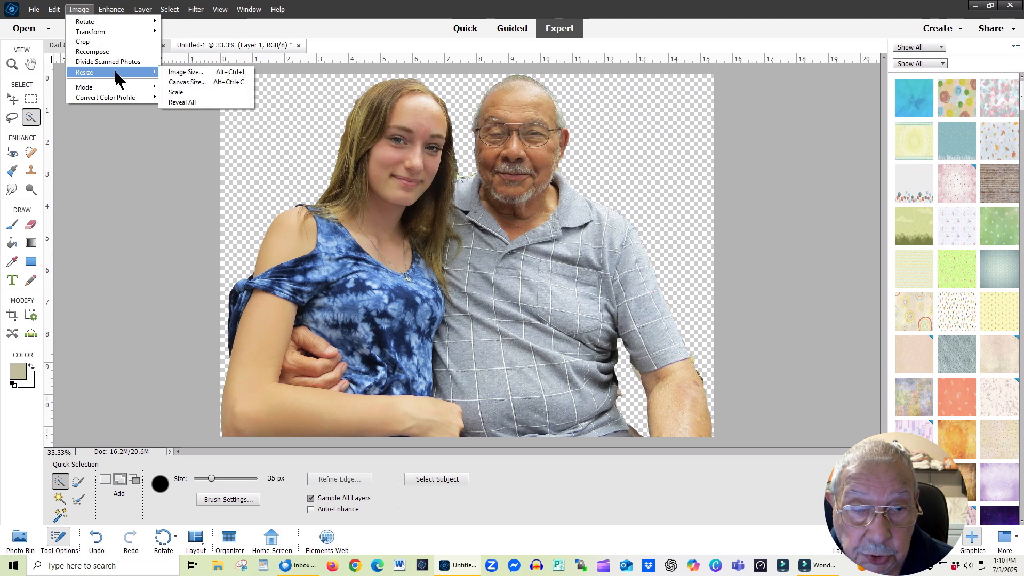
{"action": "left_click", "coordinate": [176, 85]}
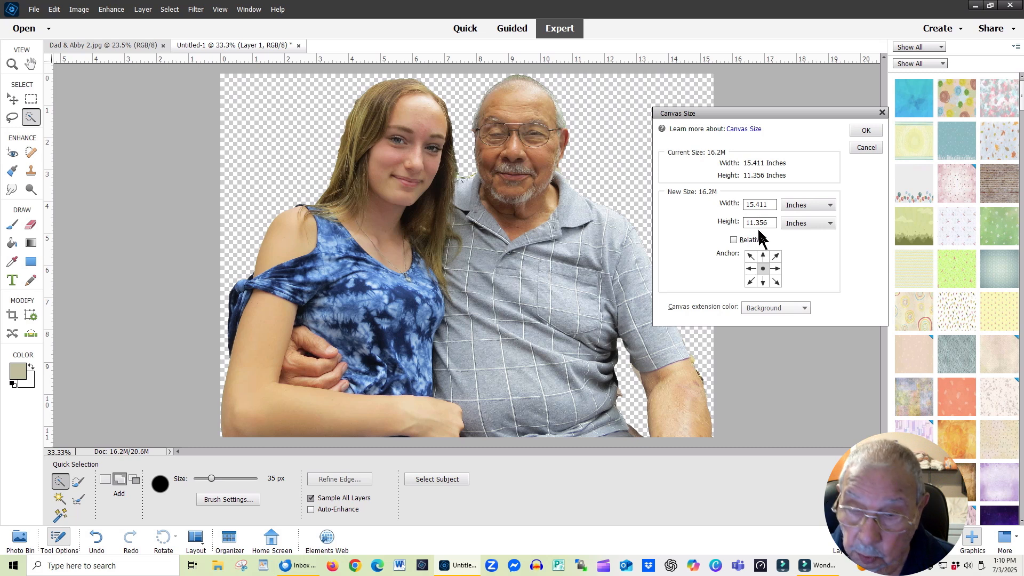
{"action": "left_click_drag", "start_coordinate": [774, 223], "coordinate": [743, 228]}
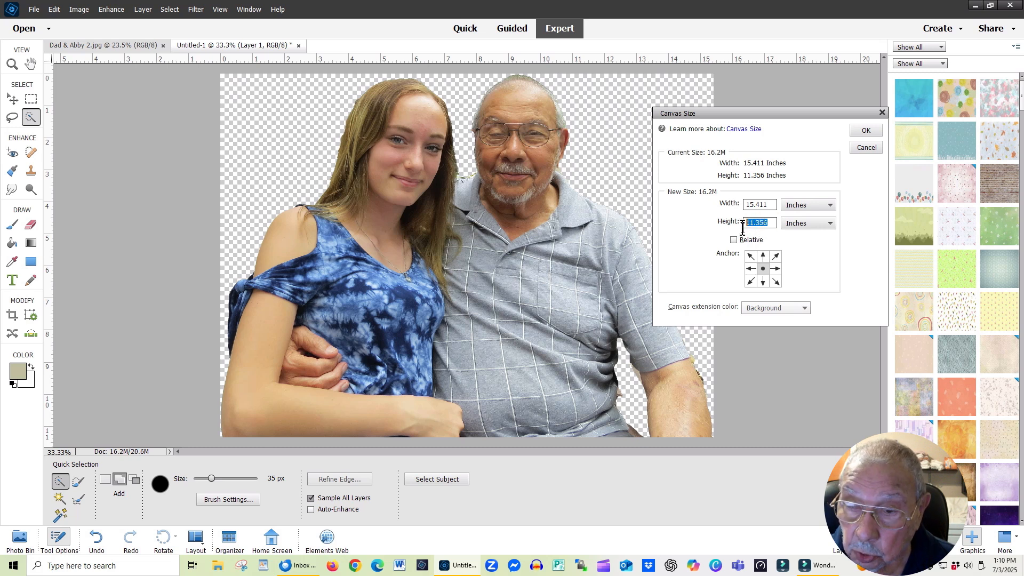
{"action": "type", "text": "14"}
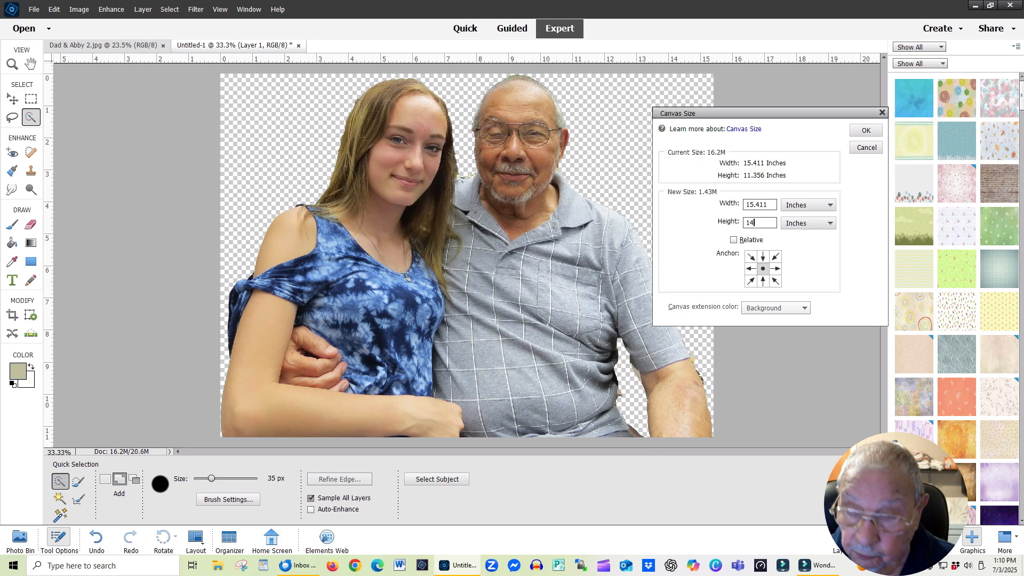
{"action": "left_click", "coordinate": [763, 282]}
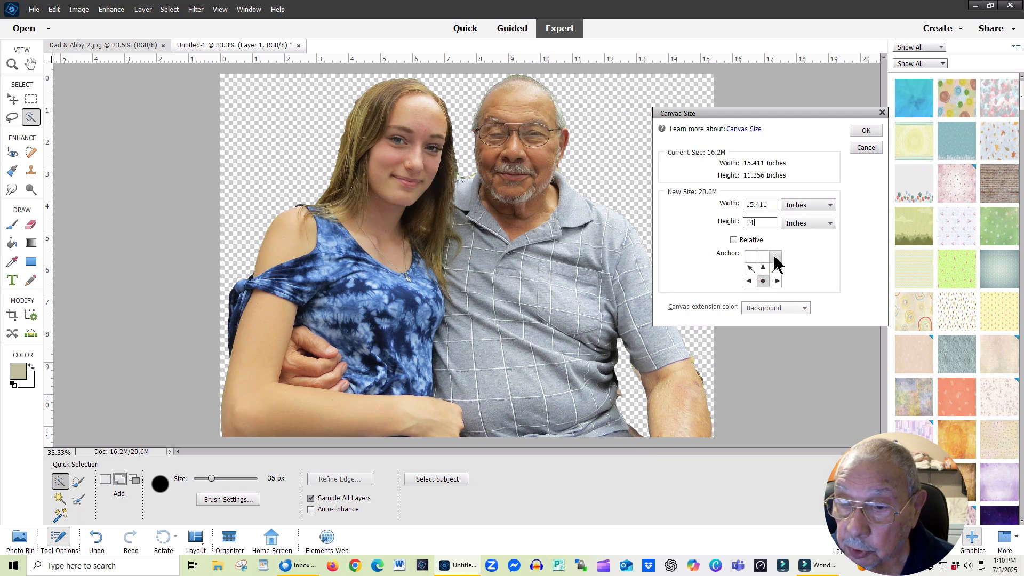
{"action": "left_click", "coordinate": [863, 132]}
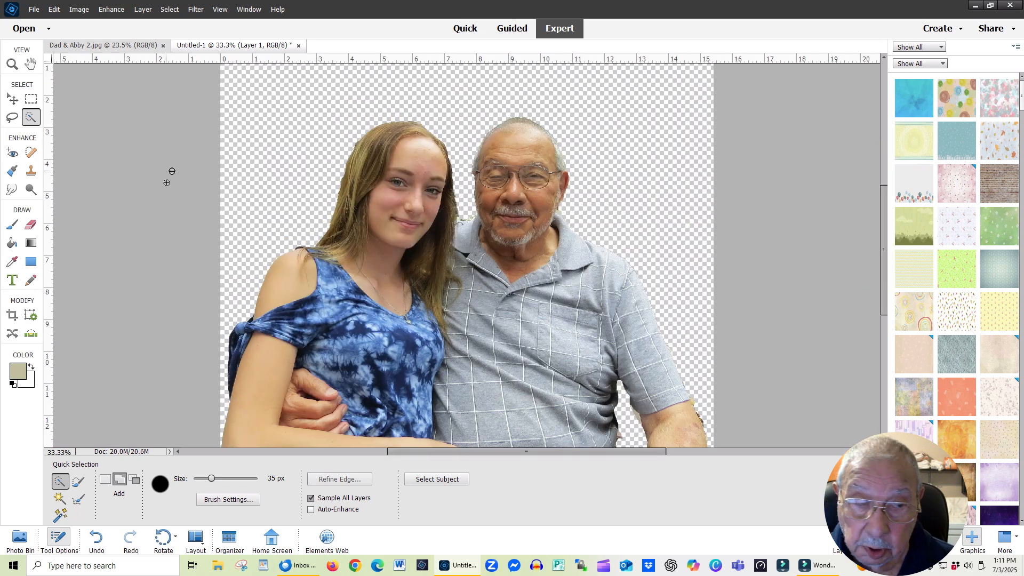
Step: Crop the image to about 12.7 inches high, trimming the space above the heads and narrowing both sides
{"action": "left_click", "coordinate": [11, 315]}
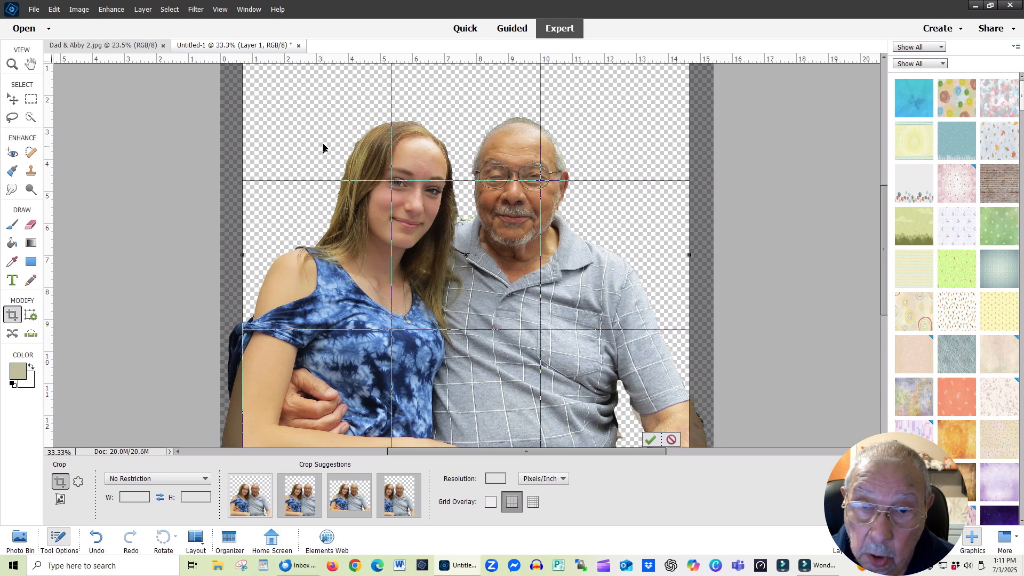
{"action": "scroll", "coordinate": [324, 145], "scroll_direction": "up", "scroll_amount": 3}
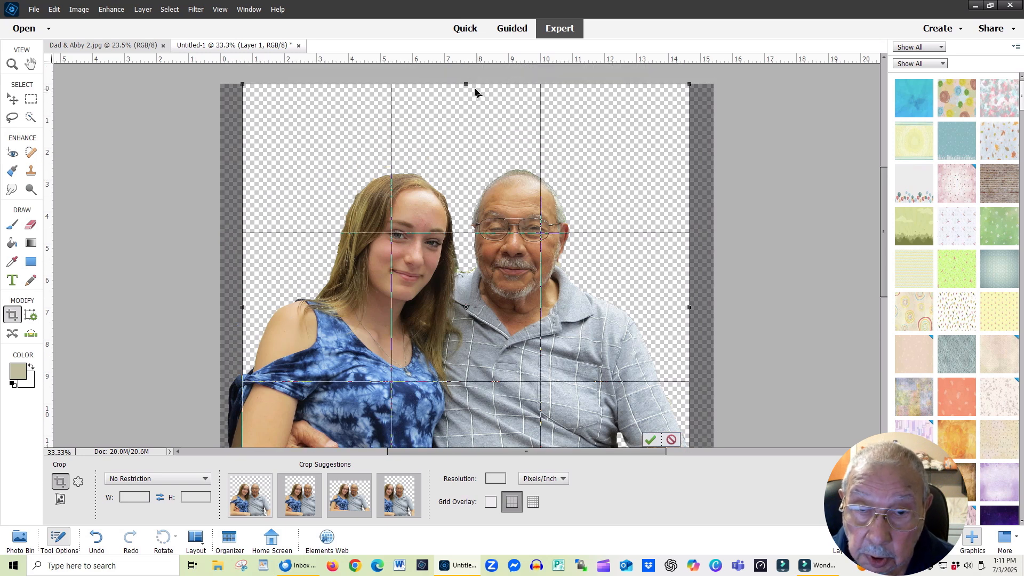
{"action": "left_click_drag", "start_coordinate": [466, 85], "coordinate": [465, 125]}
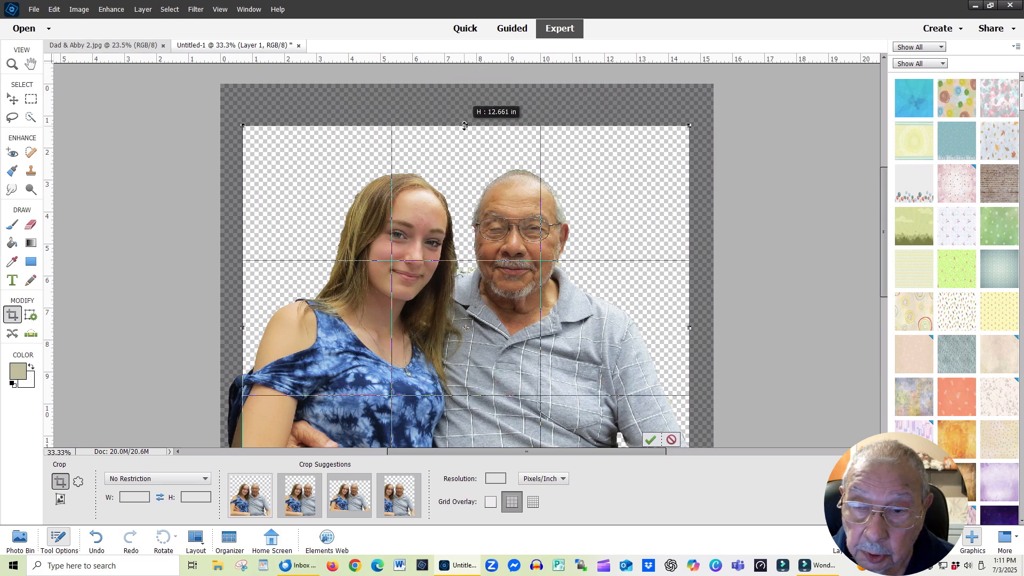
{"action": "scroll", "coordinate": [451, 192], "scroll_direction": "down", "scroll_amount": 1}
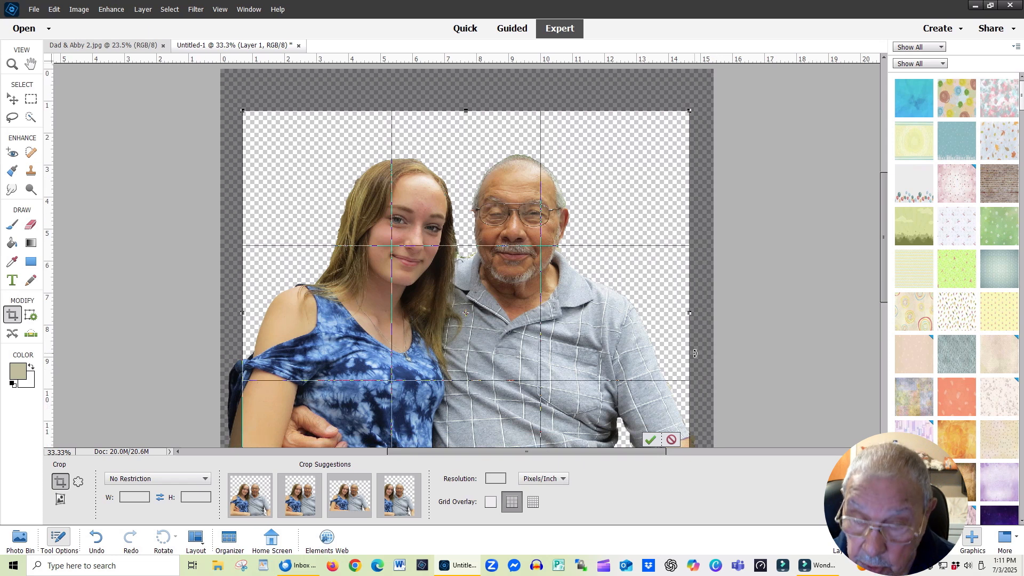
{"action": "scroll", "coordinate": [695, 353], "scroll_direction": "down", "scroll_amount": 1}
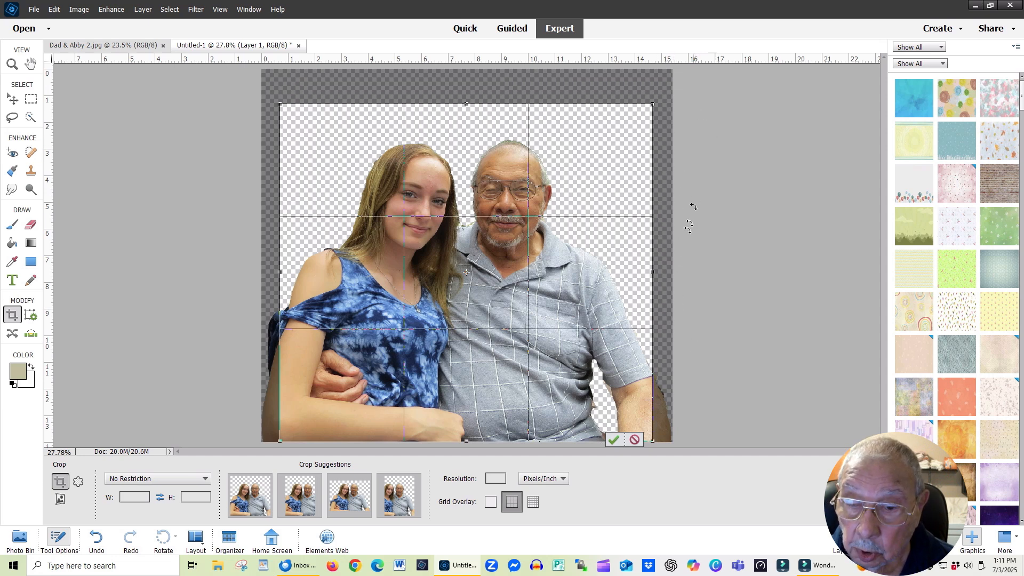
{"action": "left_click_drag", "start_coordinate": [653, 271], "coordinate": [601, 278]}
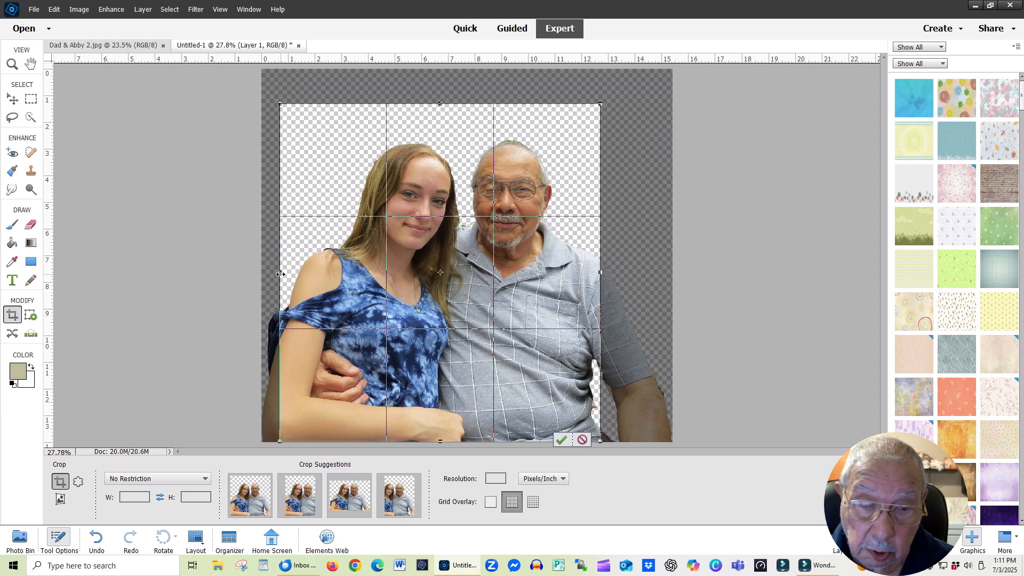
{"action": "left_click_drag", "start_coordinate": [281, 272], "coordinate": [292, 272]}
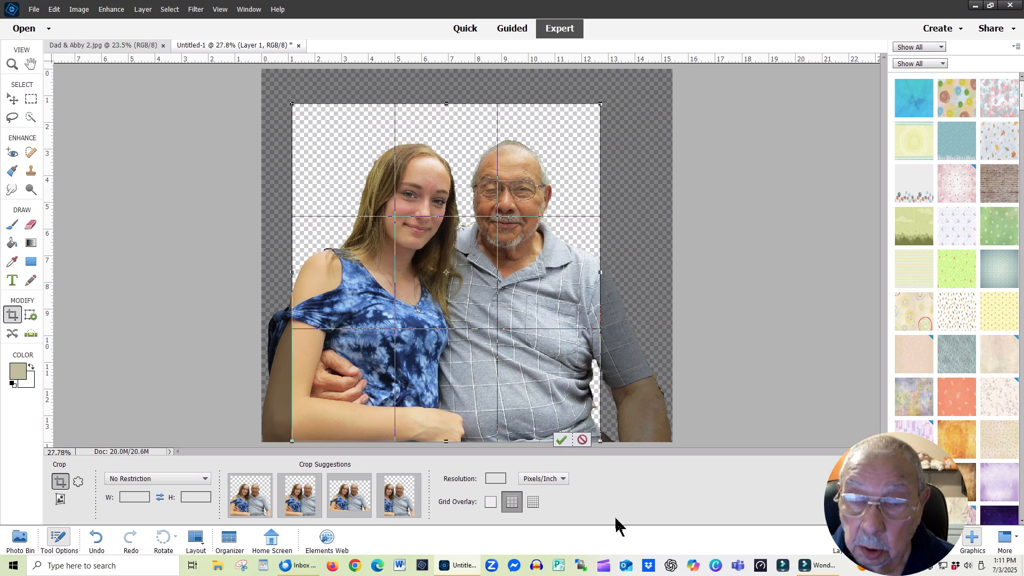
{"action": "left_click", "coordinate": [557, 440]}
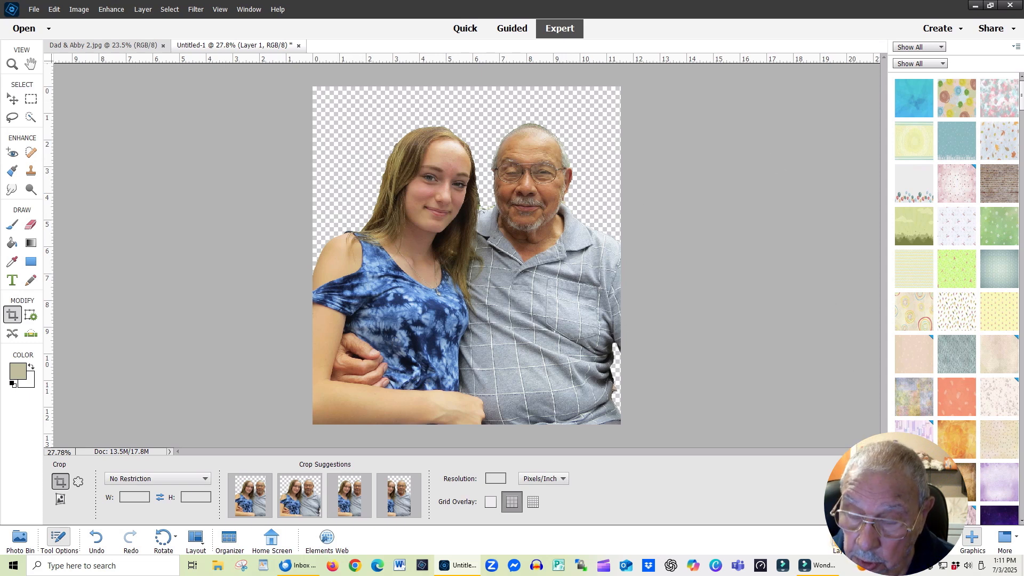
Step: Apply the mottled brown-grey textured background graphic behind the two people
{"action": "left_click", "coordinate": [843, 539]}
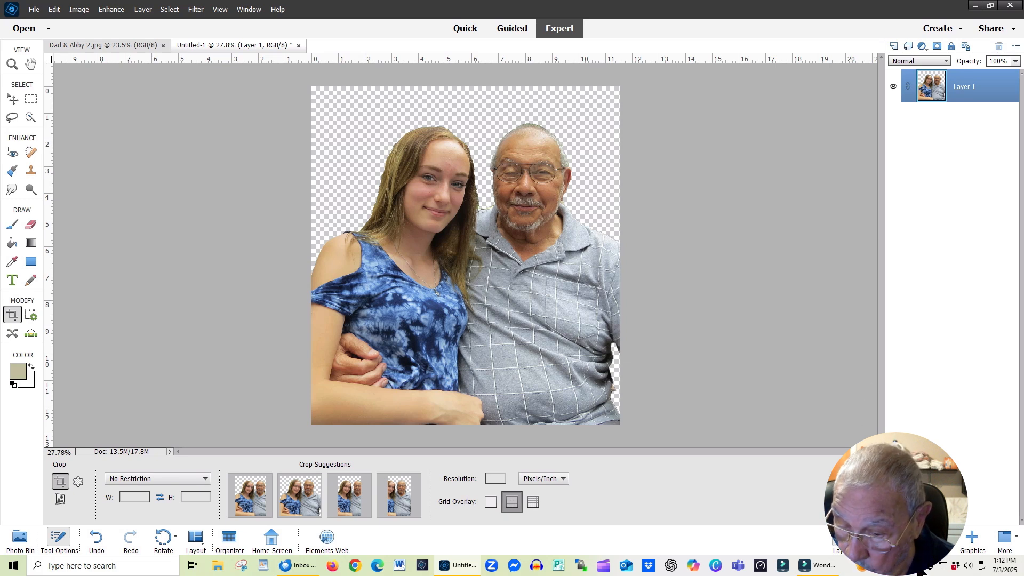
{"action": "left_click", "coordinate": [972, 543]}
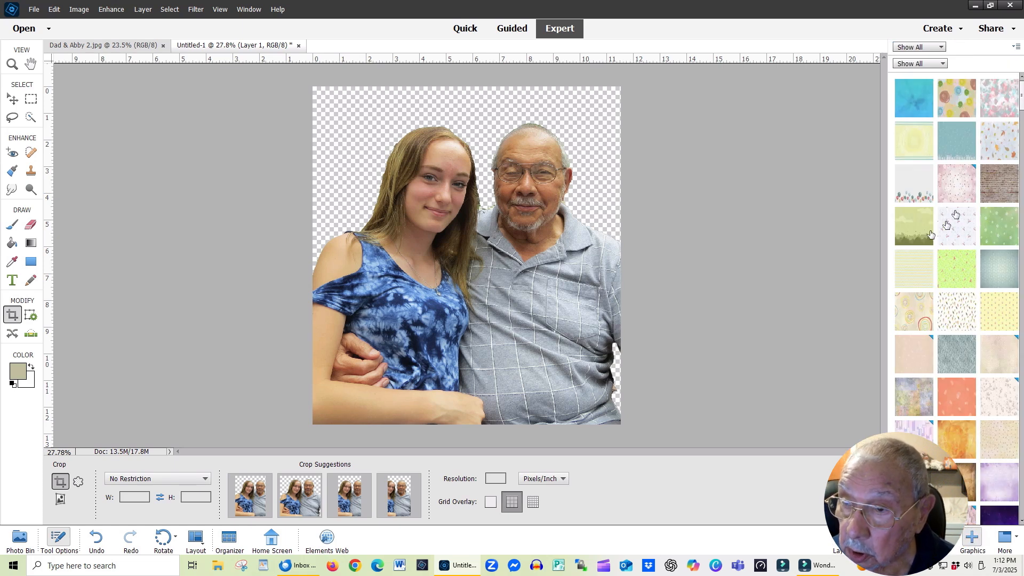
{"action": "left_click_drag", "start_coordinate": [1021, 96], "coordinate": [1020, 367]}
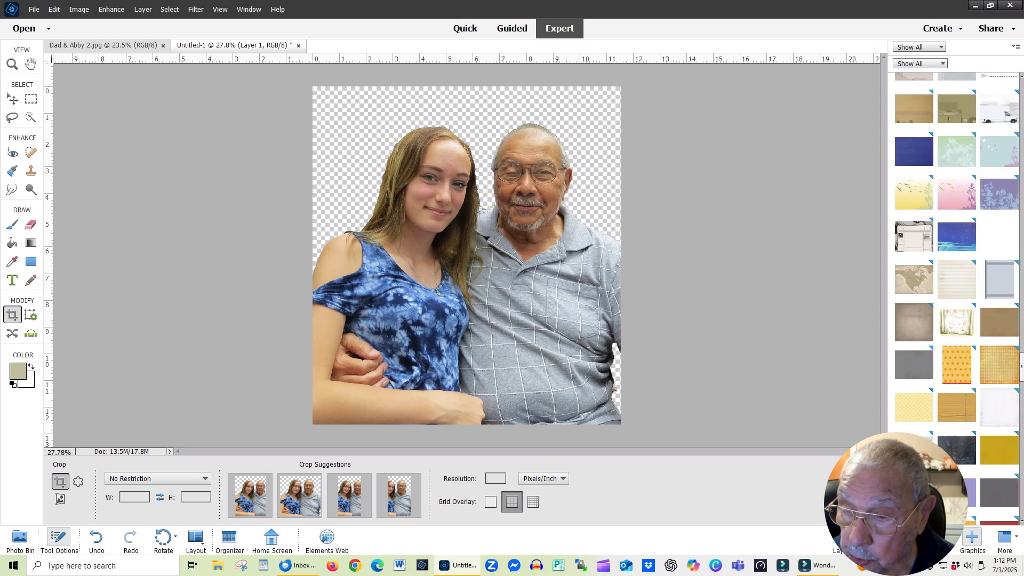
{"action": "double_click", "coordinate": [908, 321]}
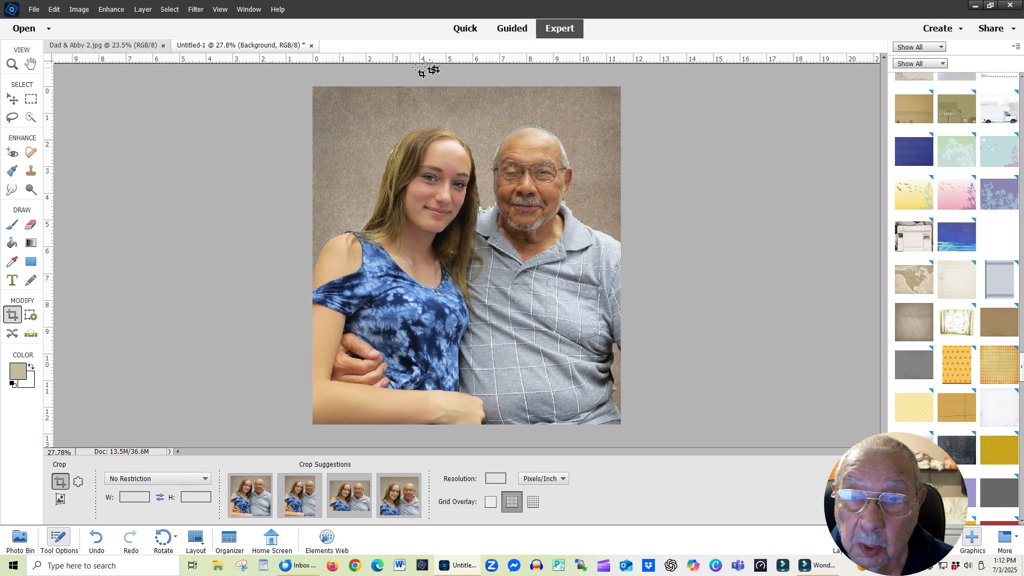
Step: Apply a black vignette with the guided Vignette Effect and lower its intensity to about half
{"action": "left_click", "coordinate": [512, 32]}
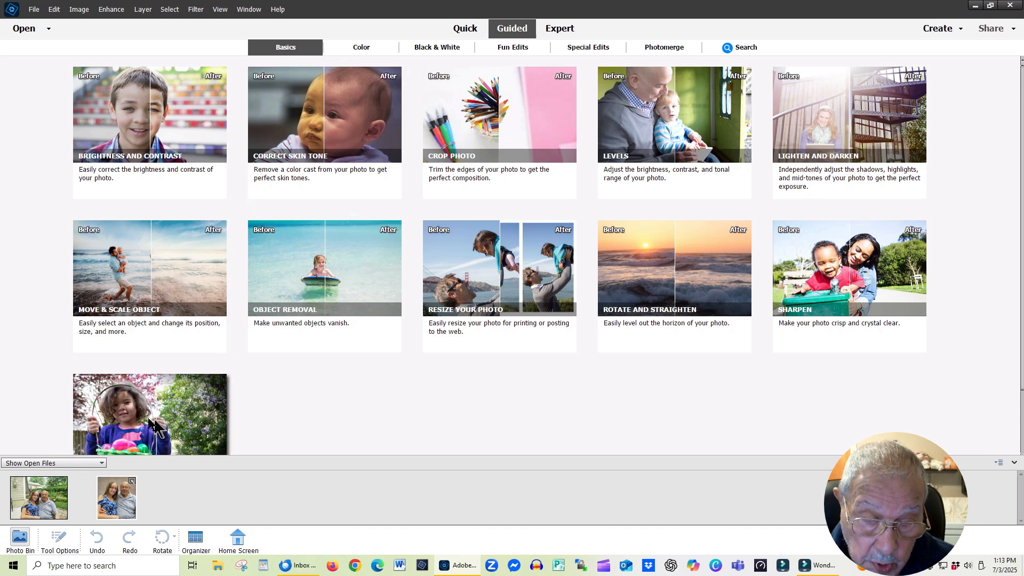
{"action": "scroll", "coordinate": [152, 423], "scroll_direction": "down", "scroll_amount": 2}
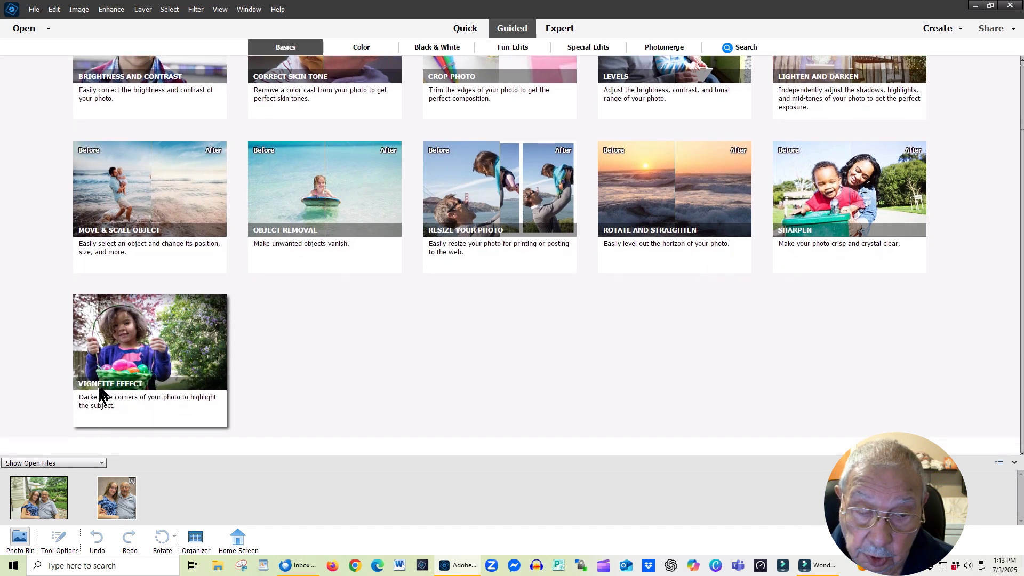
{"action": "left_click", "coordinate": [135, 357]}
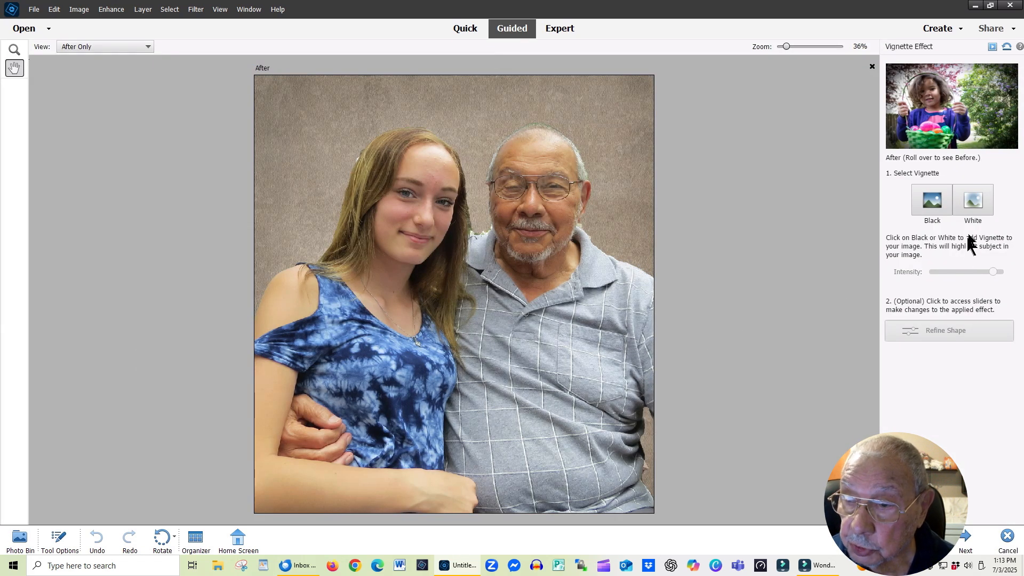
{"action": "left_click", "coordinate": [931, 205]}
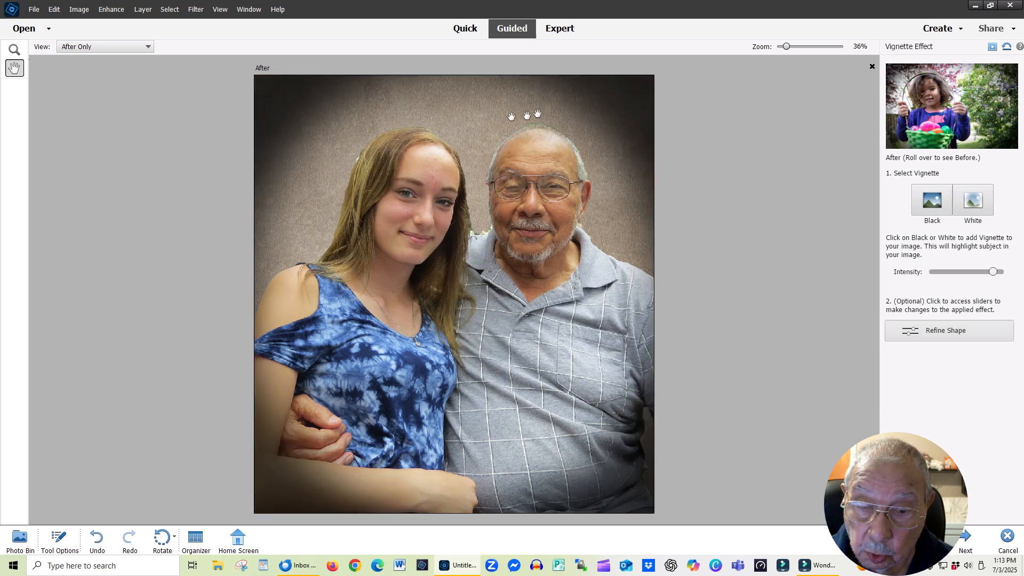
{"action": "left_click", "coordinate": [977, 272]}
{"action": "left_click", "coordinate": [968, 273]}
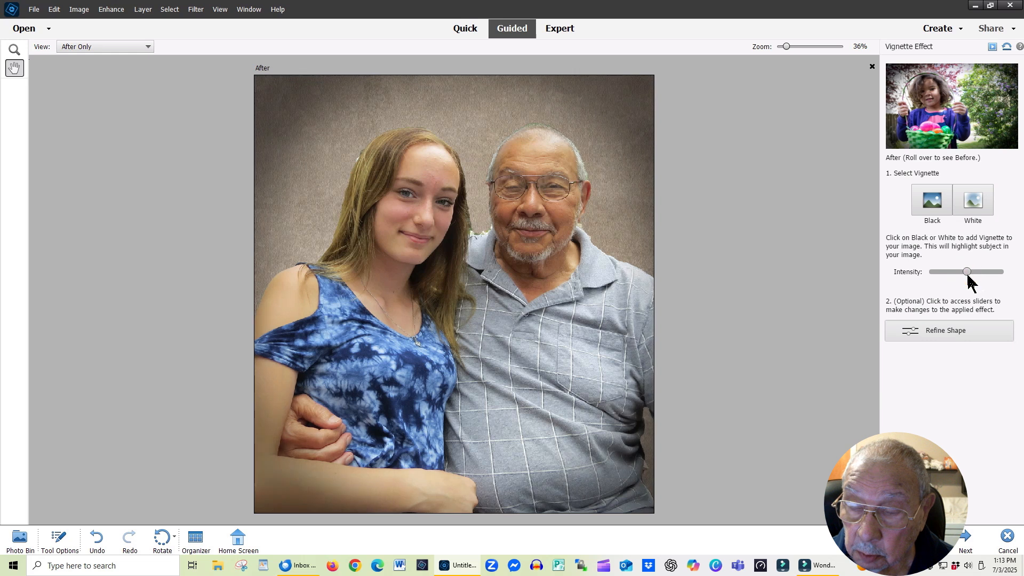